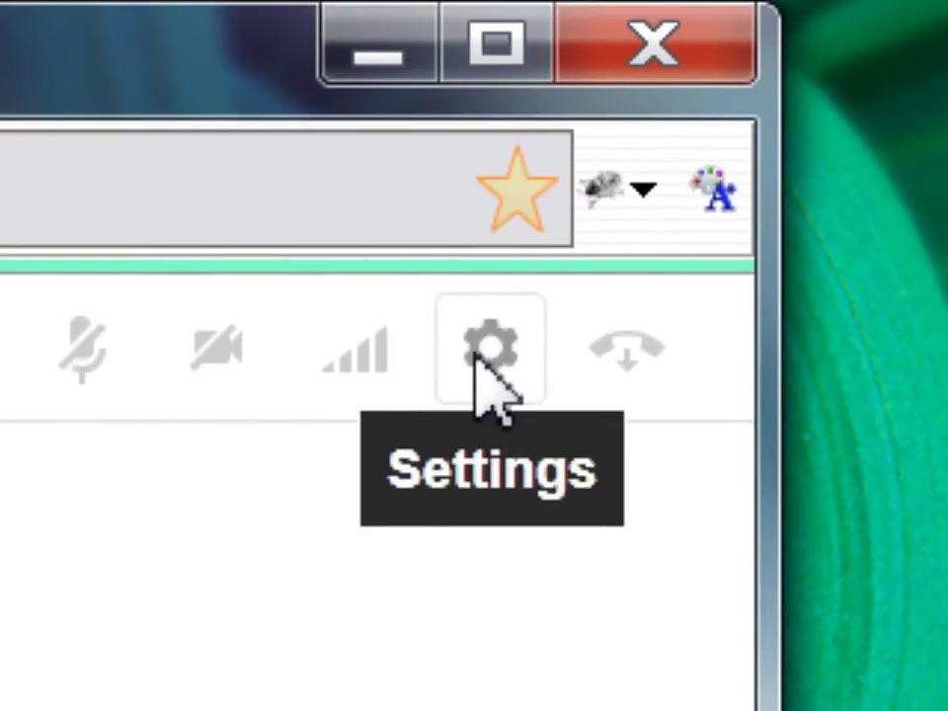
# - Choose the Logitech HD Pro Webcam C920, its microphone and Realtek headphones, then show the bandwidth limit panel
pyautogui.click(490, 355)
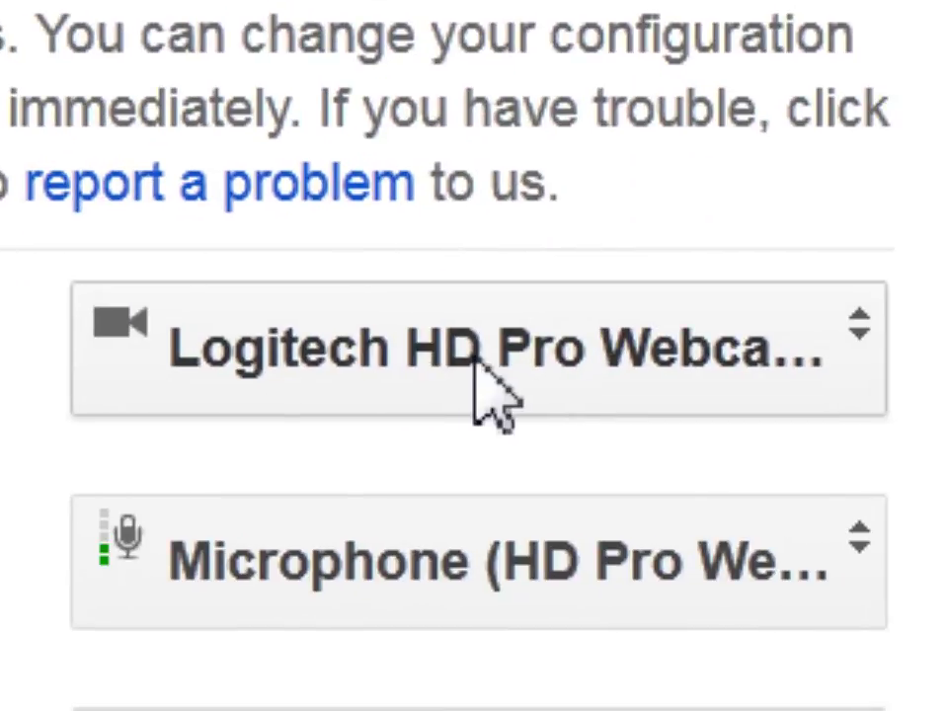
pyautogui.click(481, 378)
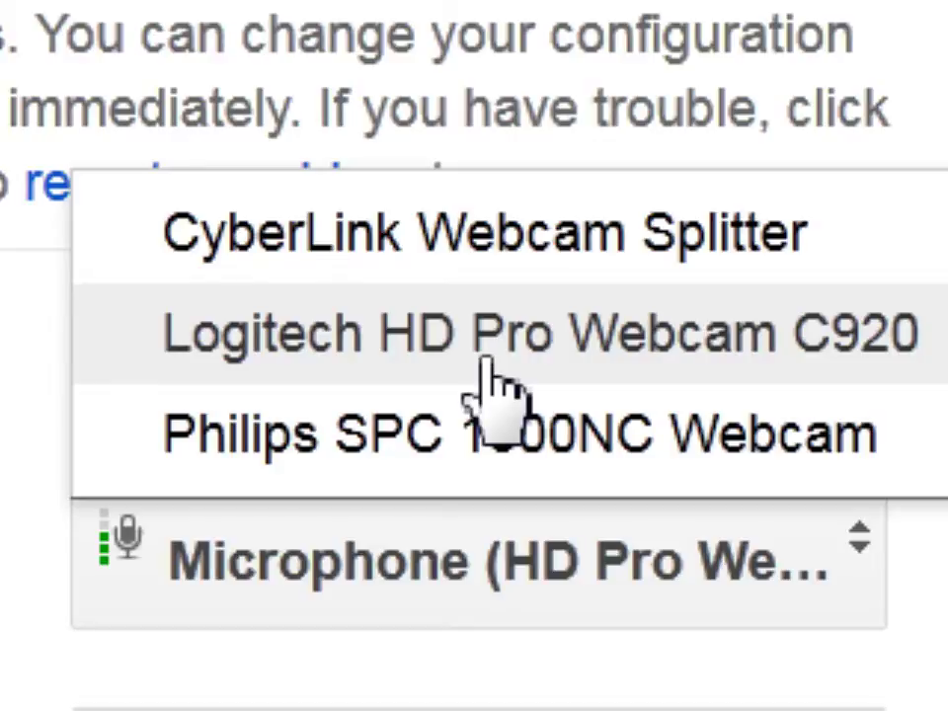
pyautogui.click(481, 378)
pyautogui.click(481, 385)
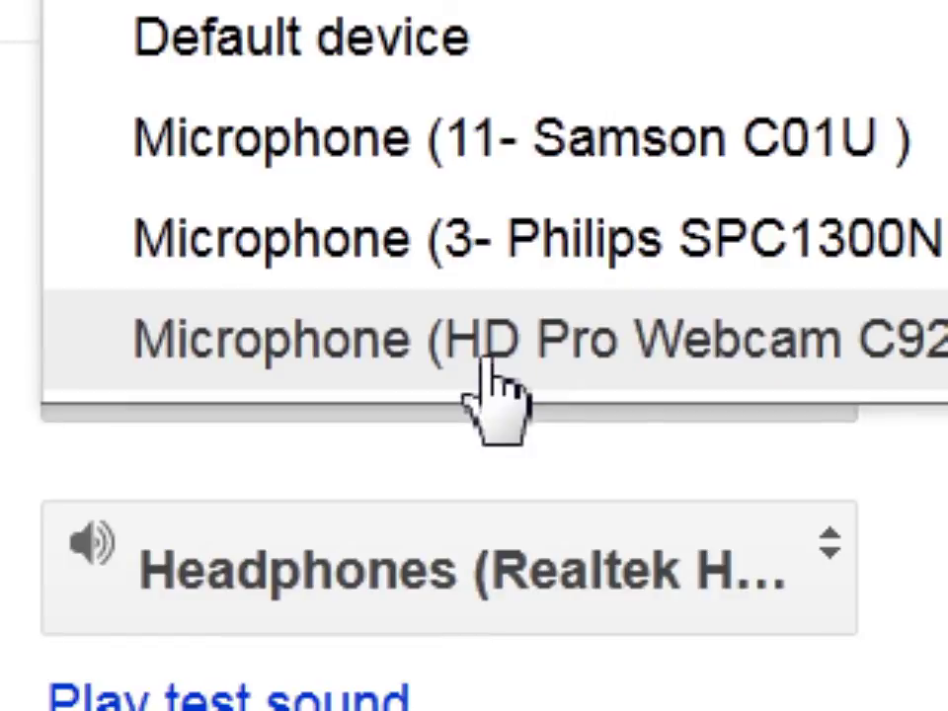
pyautogui.click(494, 341)
pyautogui.scroll(-2, 494, 390)
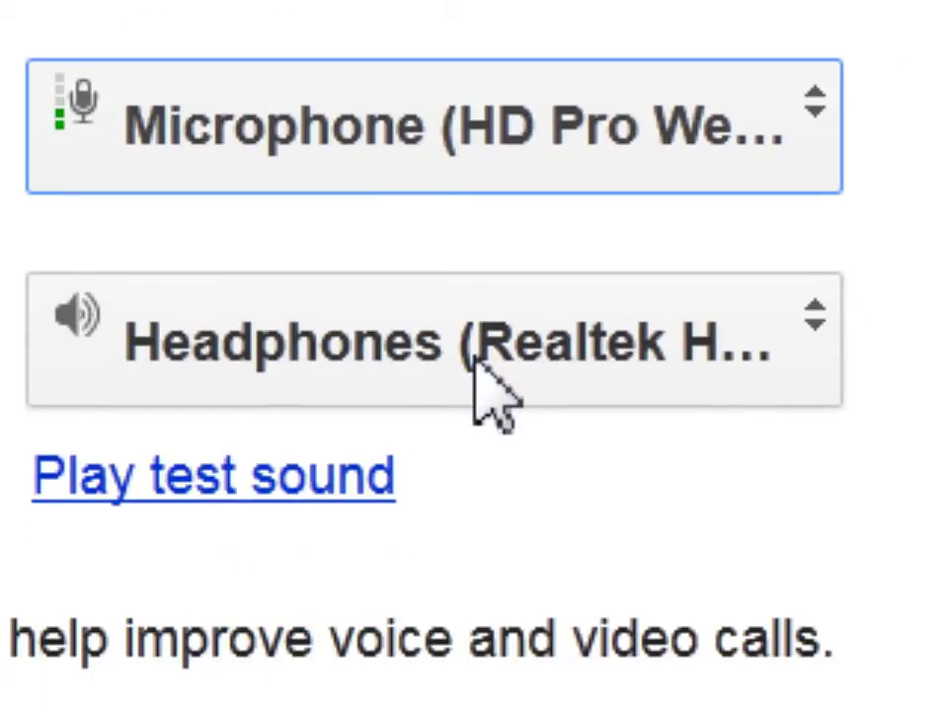
pyautogui.click(476, 366)
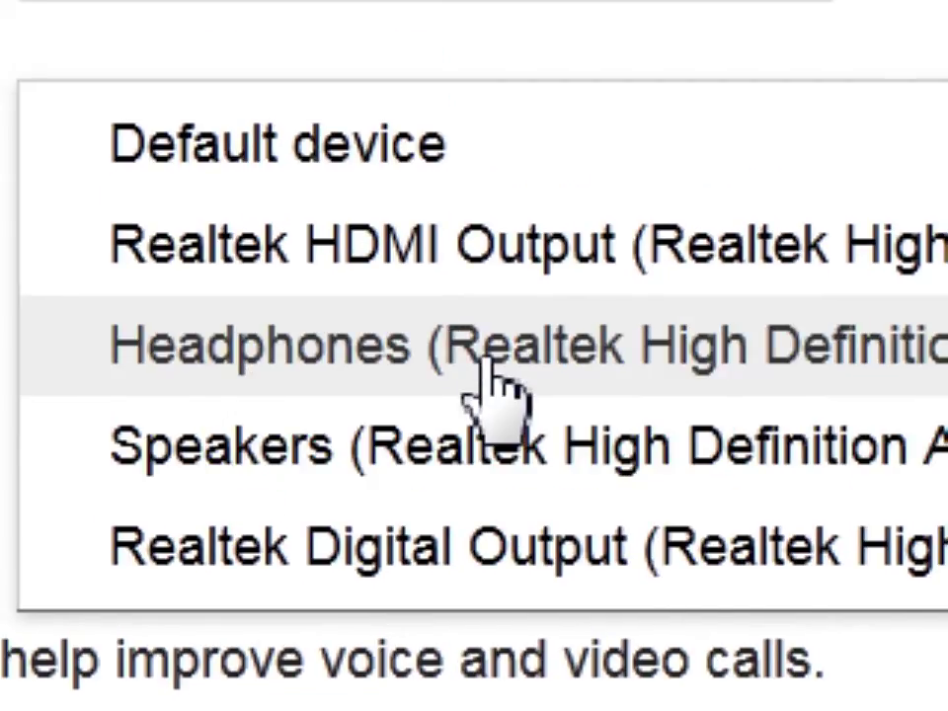
pyautogui.click(489, 385)
pyautogui.scroll(-3, 488, 385)
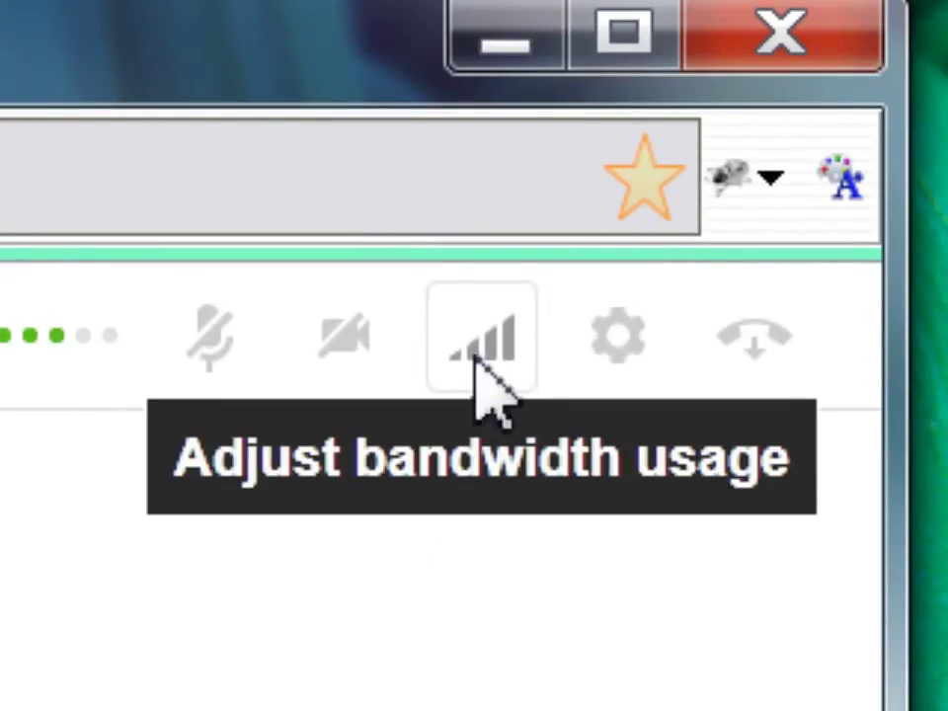
pyautogui.click(479, 360)
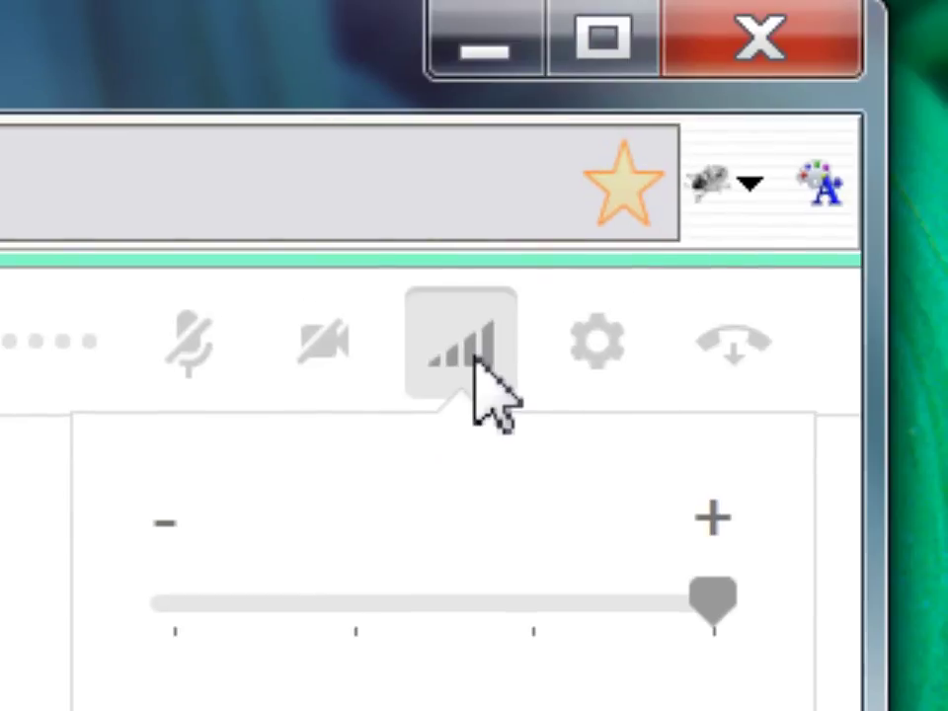
pyautogui.click(464, 341)
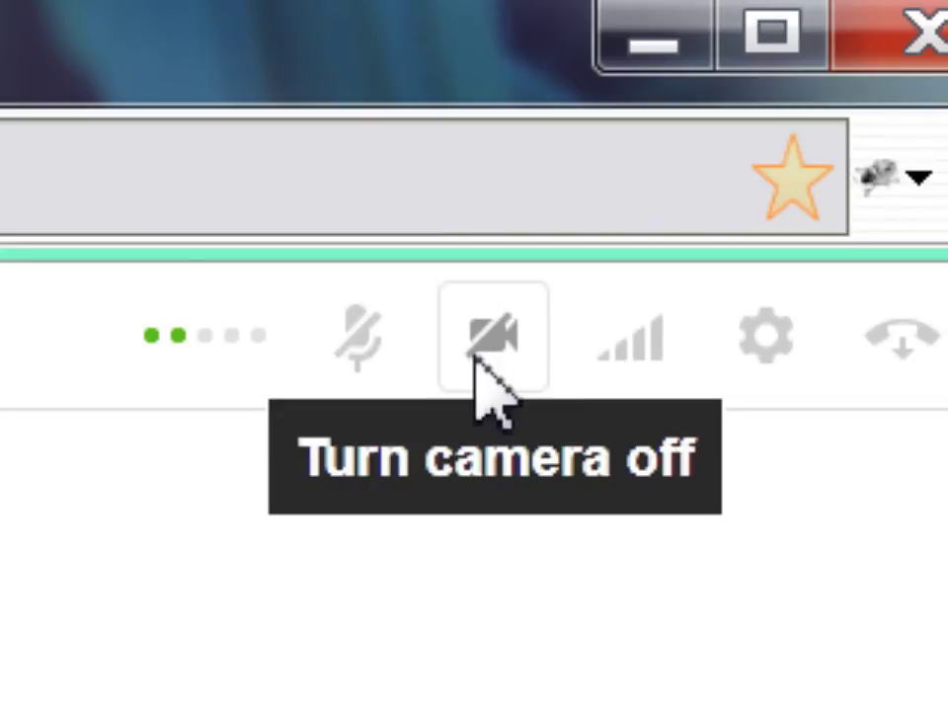
pyautogui.click(492, 340)
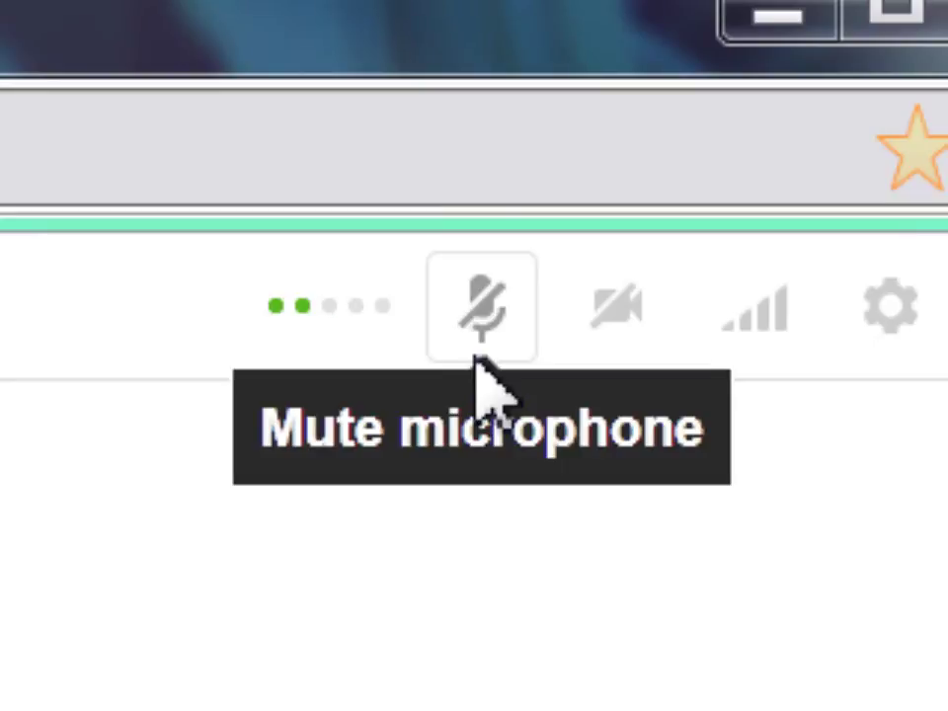
pyautogui.click(482, 365)
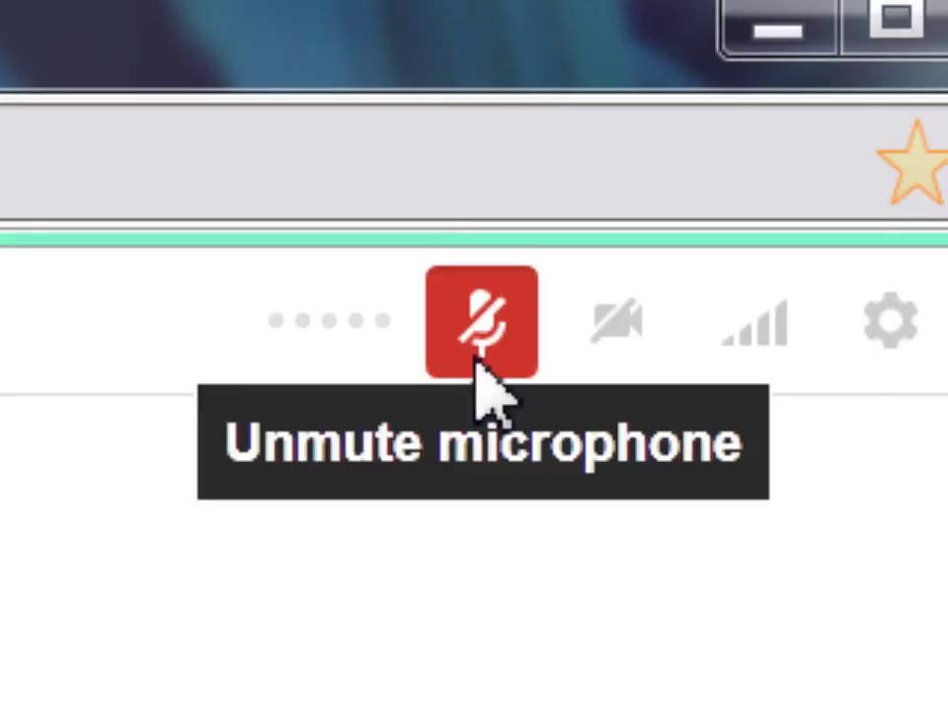
pyautogui.click(482, 365)
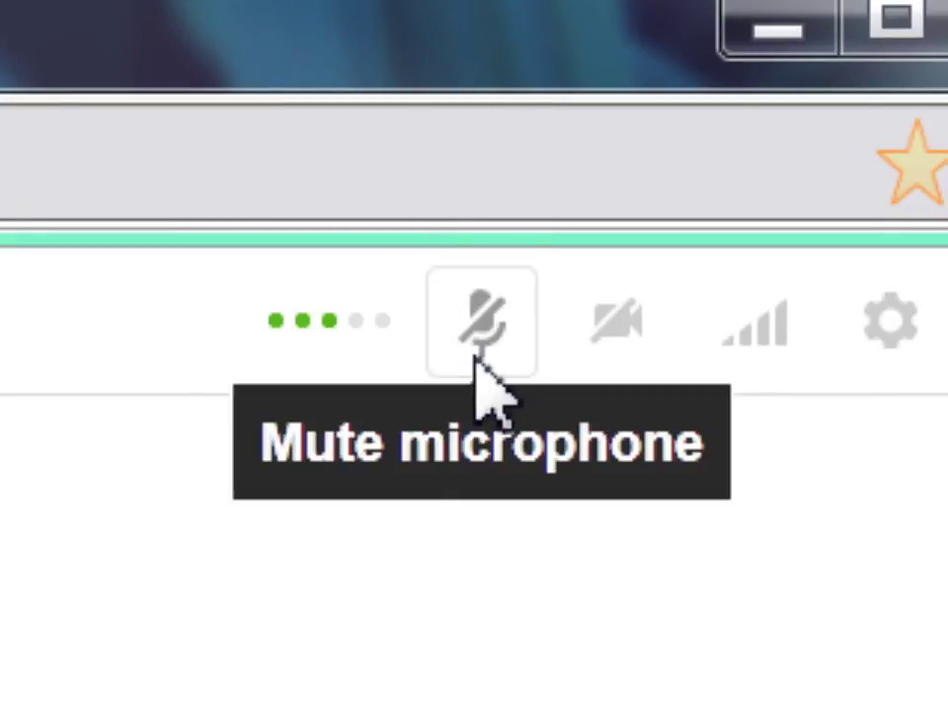